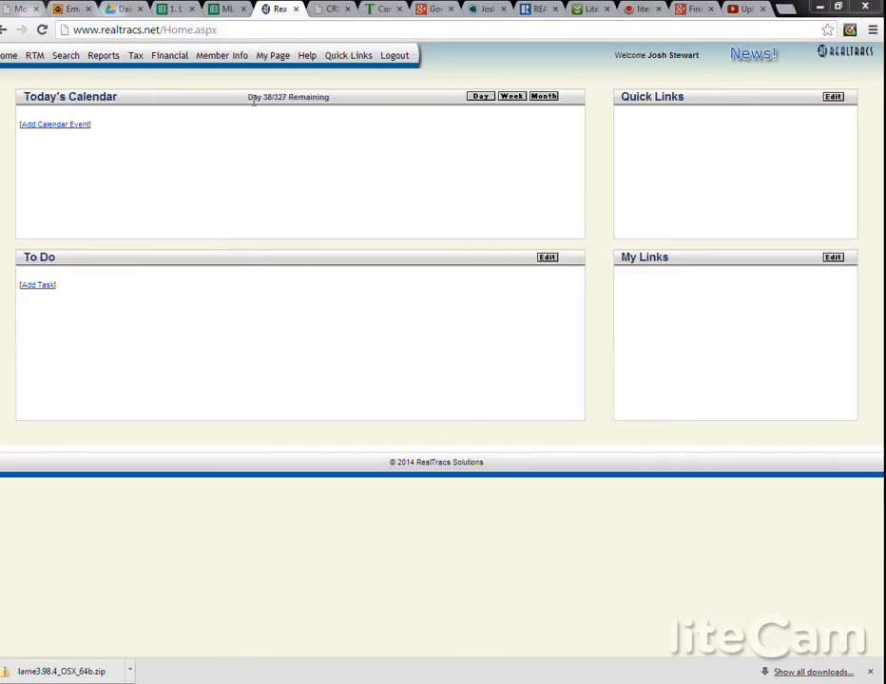
Step: List the agent's active, pending and closed residential listings and open the status change form for the $219,900 Hendersonville listing
mouse_move(265, 68)
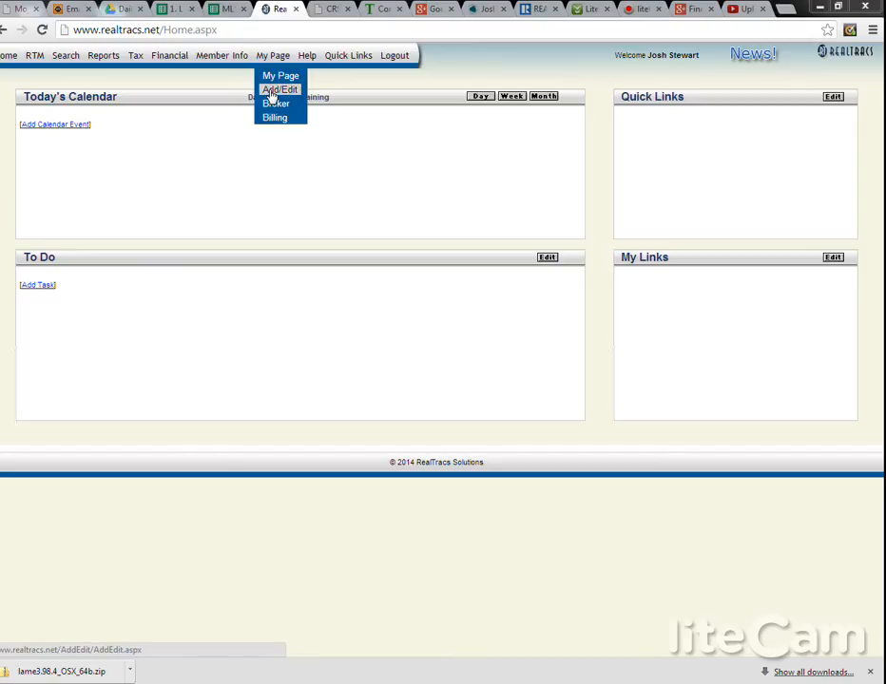
click(276, 90)
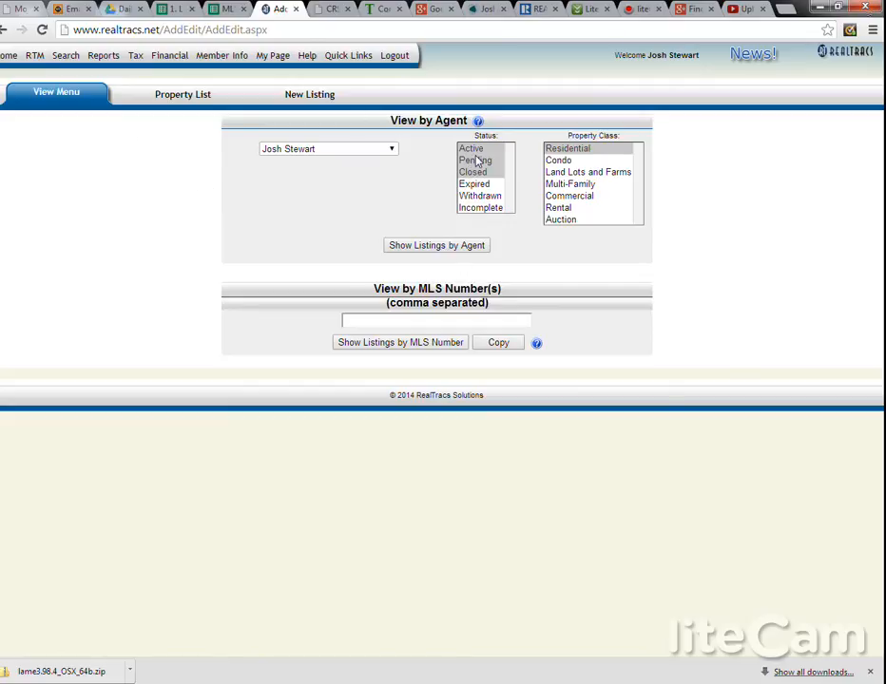
click(440, 245)
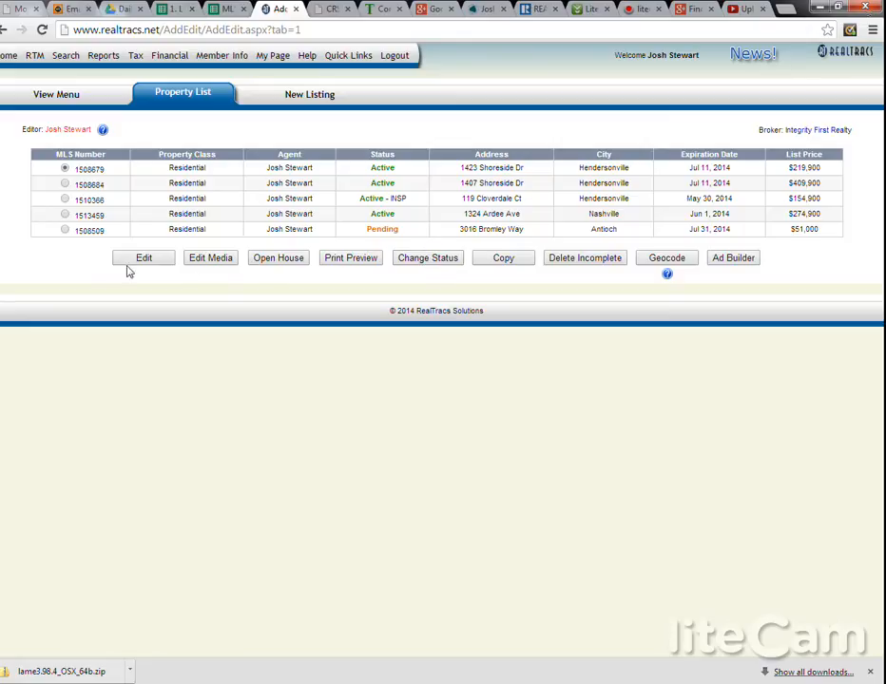
click(418, 260)
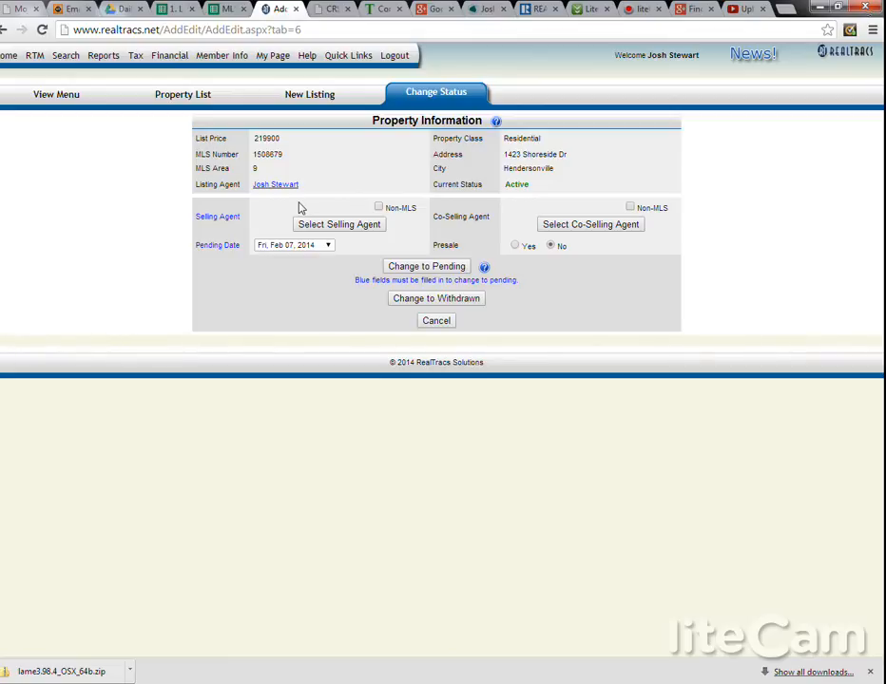
Step: Try to find the selling agent in the member roster by first and last name
click(350, 228)
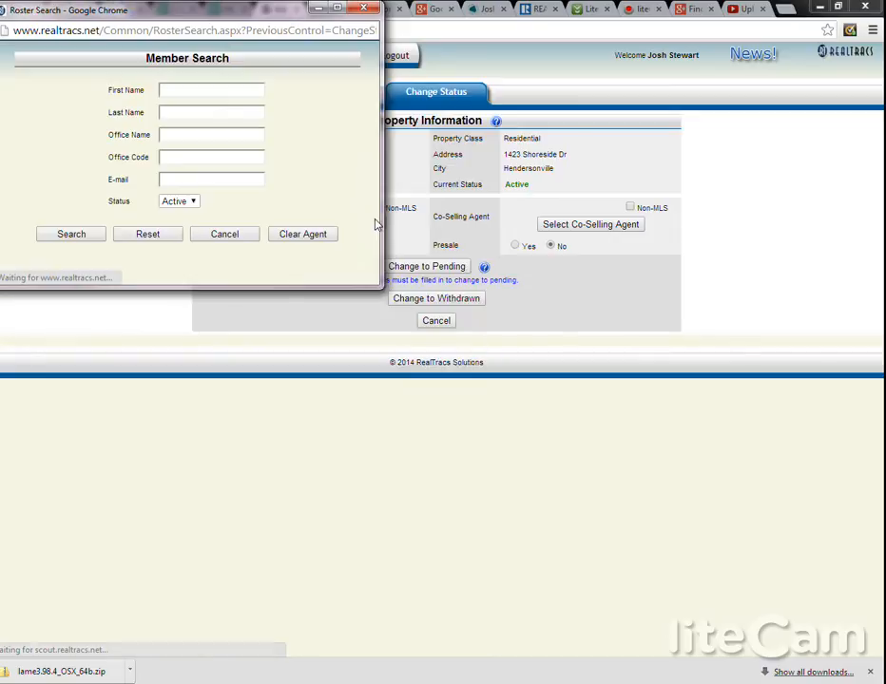
click(204, 92)
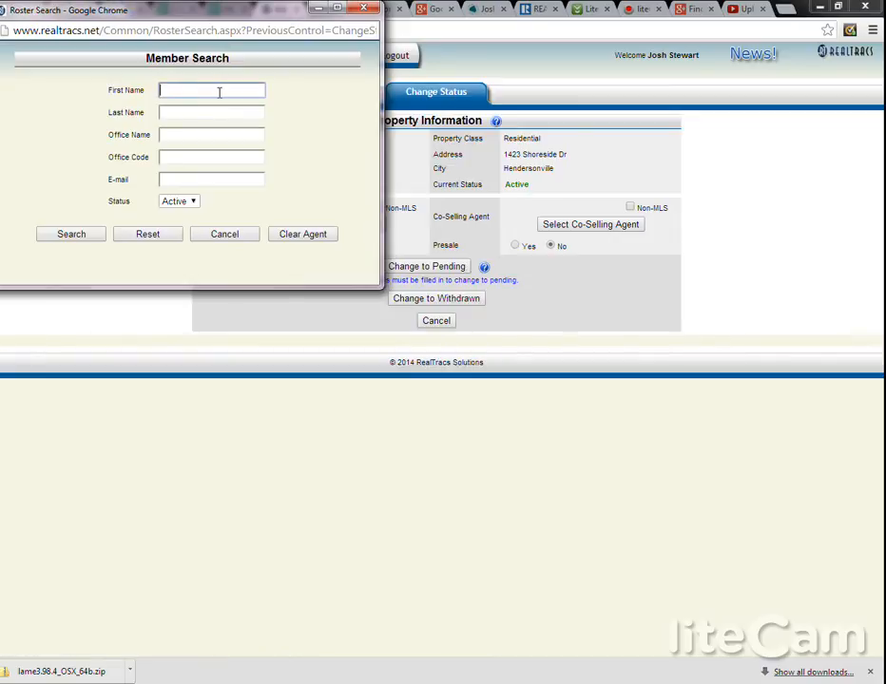
text(Tod)
key(Tab)
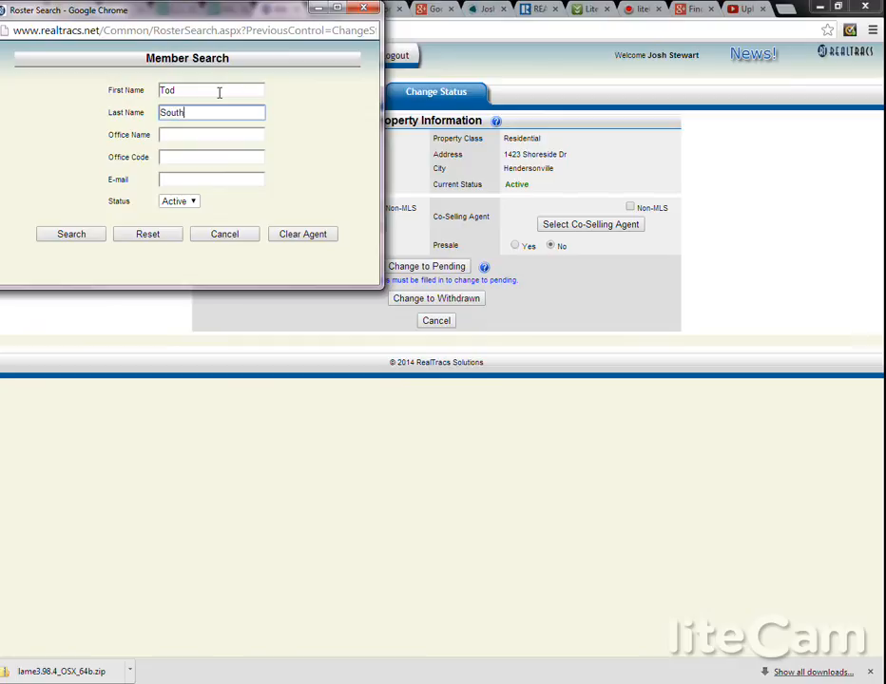
click(70, 240)
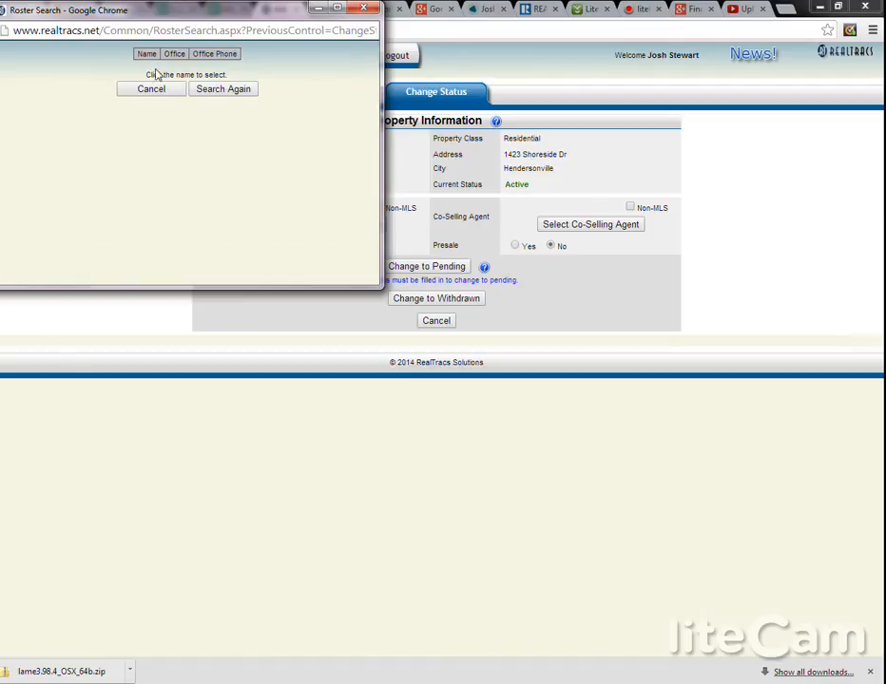
click(172, 90)
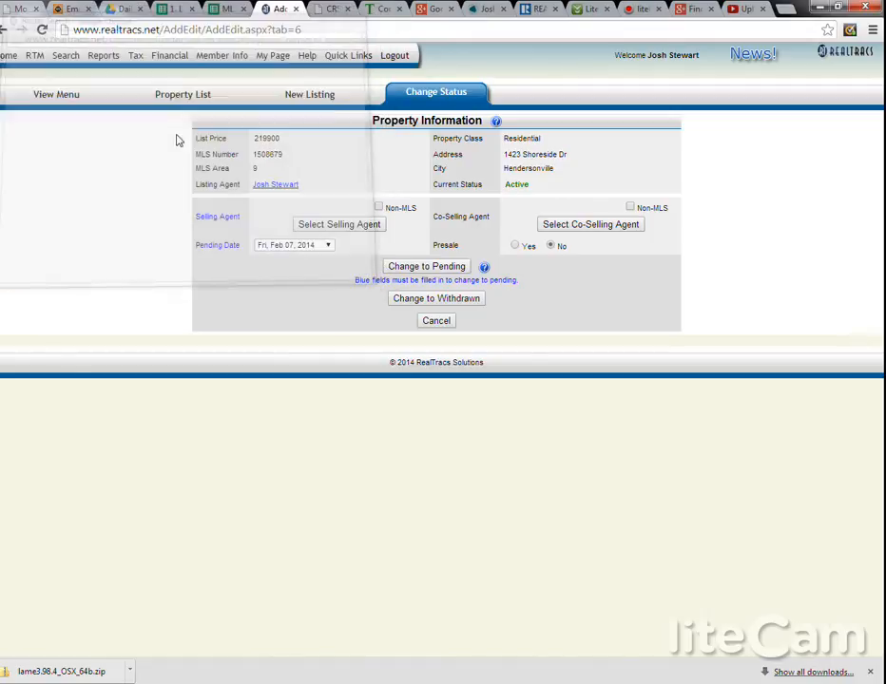
Step: Search the member roster by first name only and assign the Vision Realty Partners agent as the selling agent
click(367, 228)
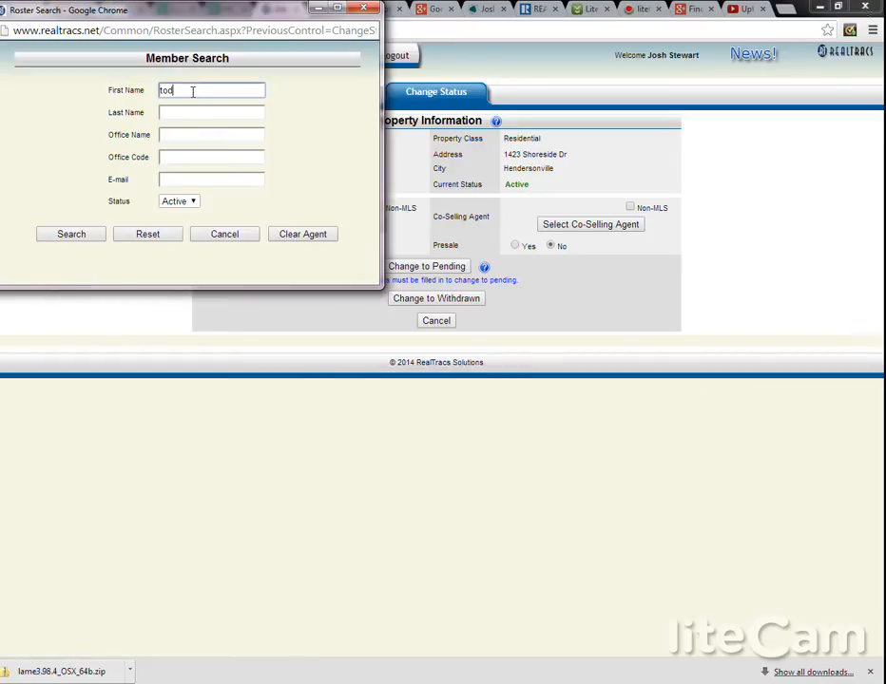
click(67, 239)
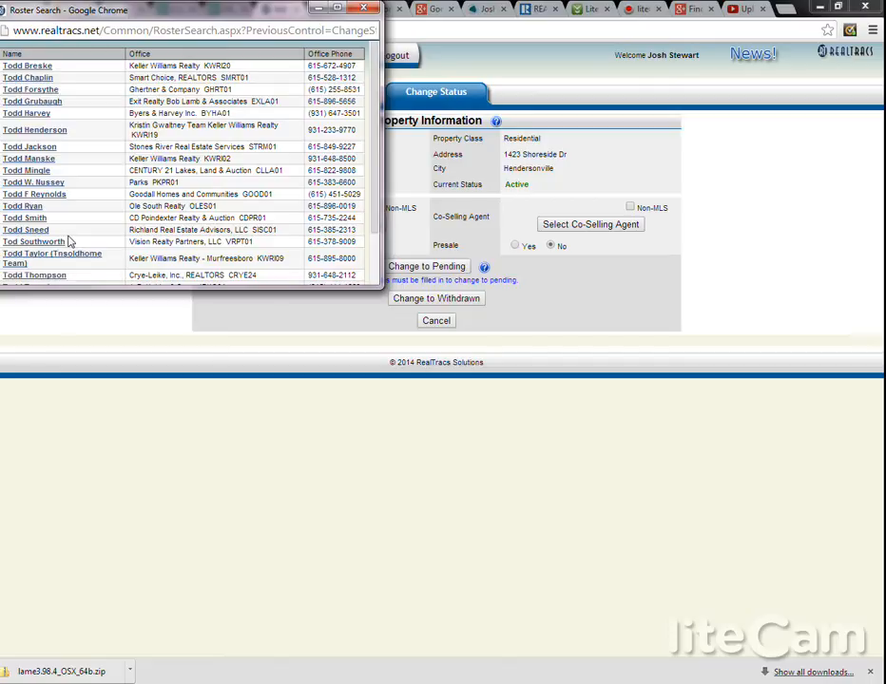
scroll(139, 230, down, 2)
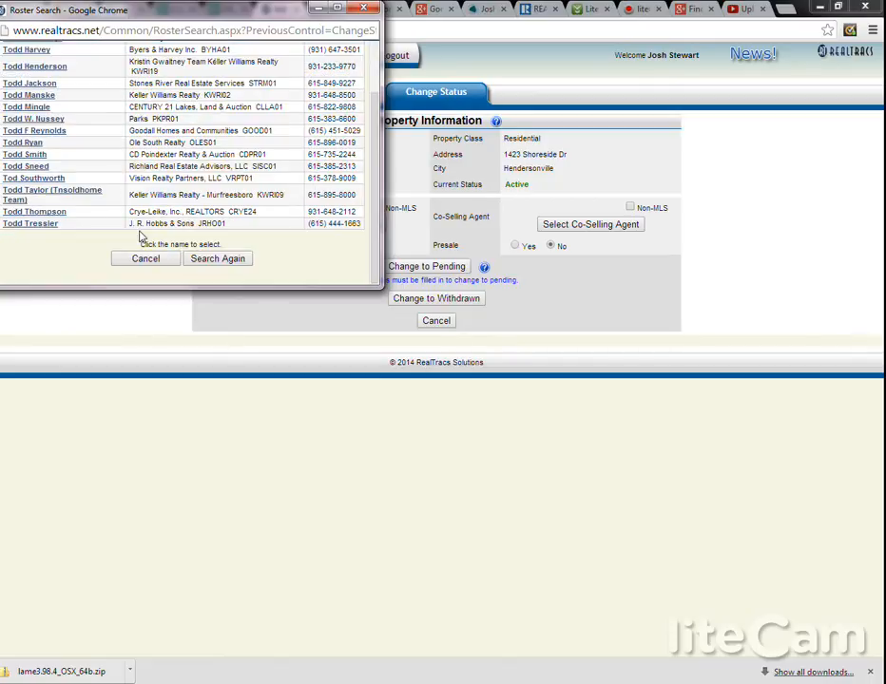
click(35, 182)
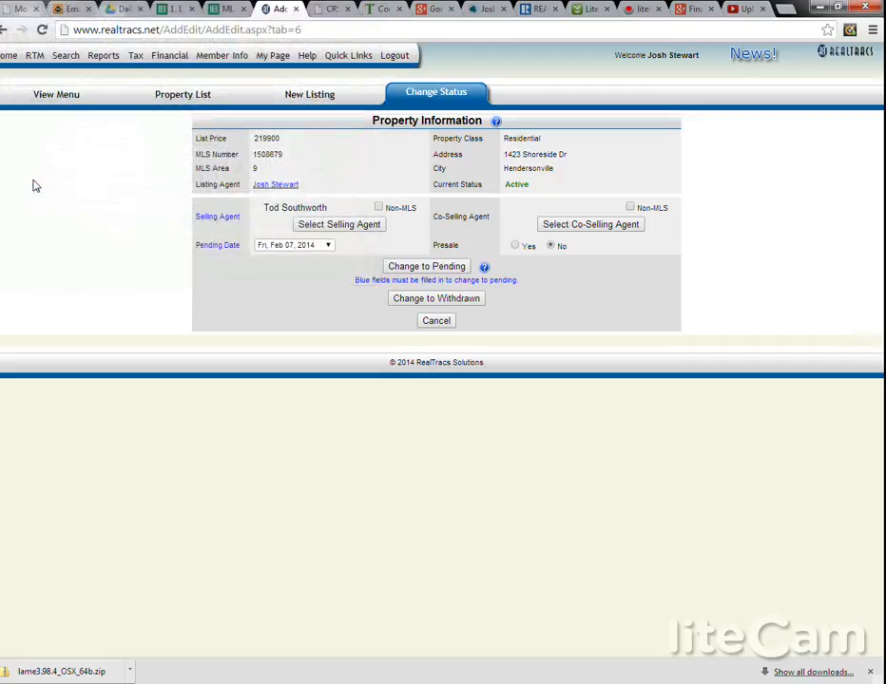
Step: Set the pending date to Tue, Feb 04, 2014 and change the listing's status to Pending
click(295, 246)
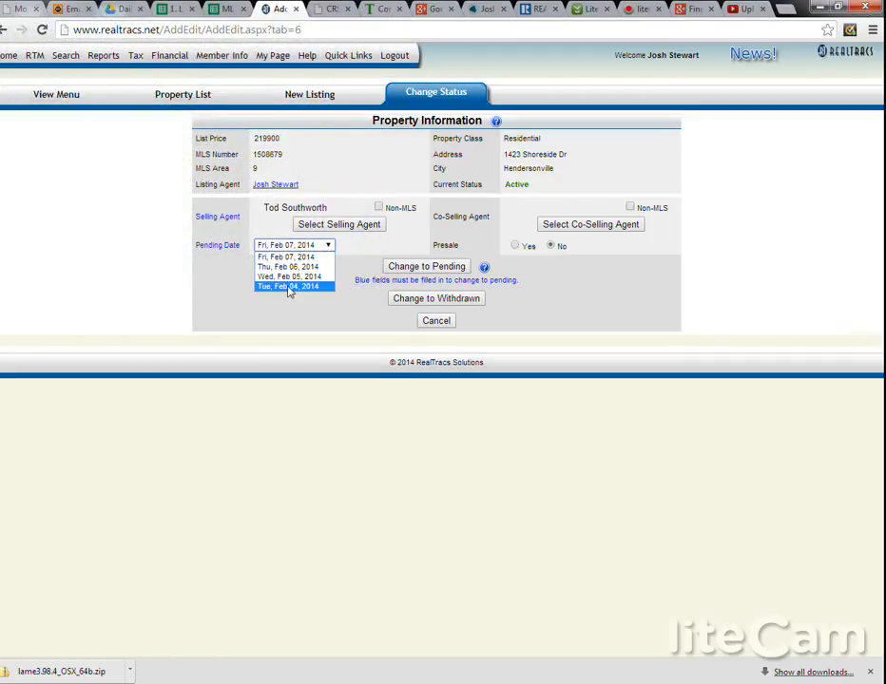
click(290, 288)
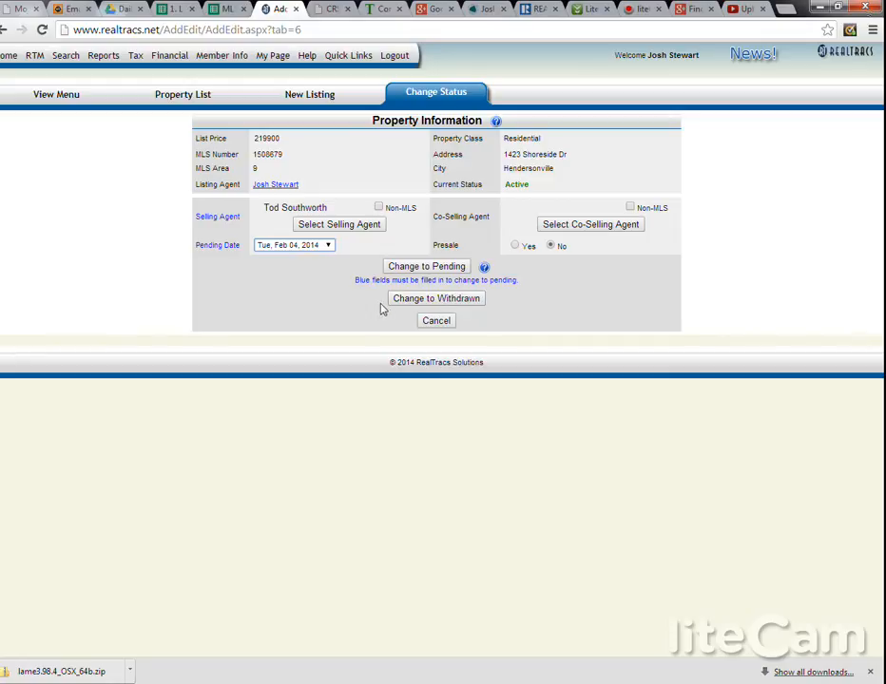
click(436, 270)
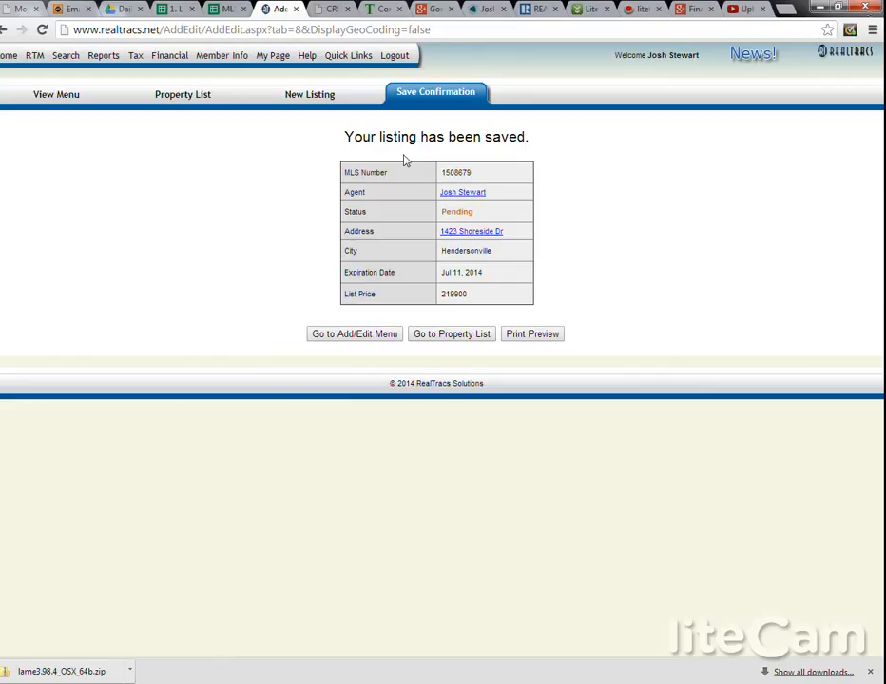
Step: Return to the property list and open the status change form for the pending $219,900 Hendersonville listing
click(442, 337)
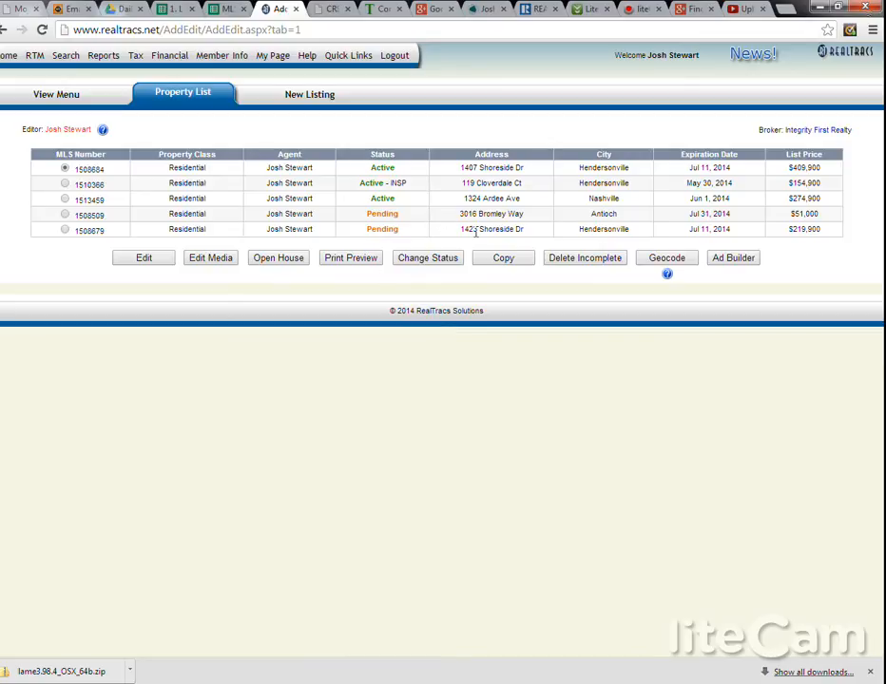
click(65, 231)
click(412, 261)
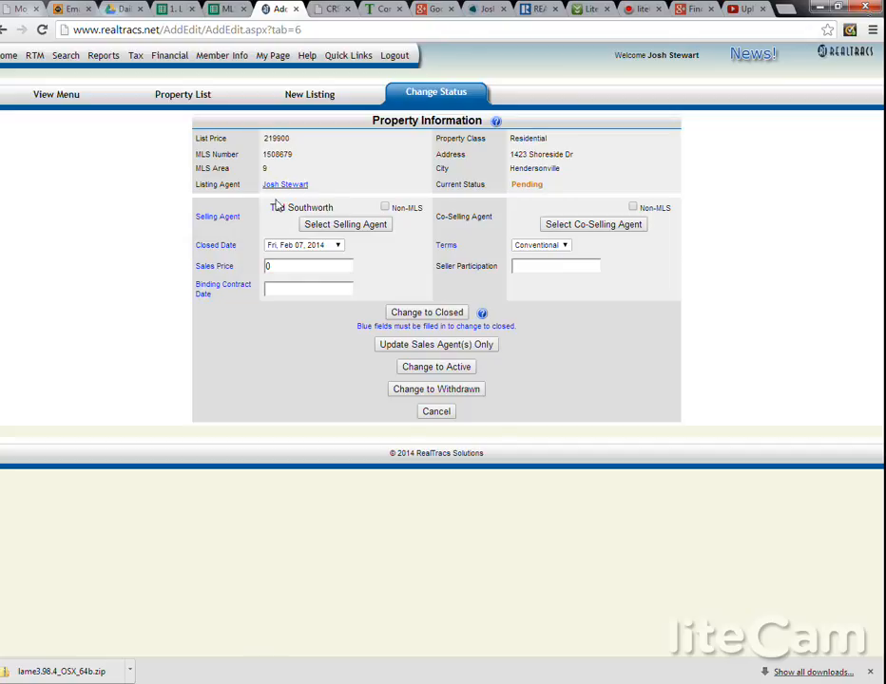
Step: Fill in the closing details with closed date Wed, Feb 05, 2014, sales price 207500 and Cash terms
click(290, 249)
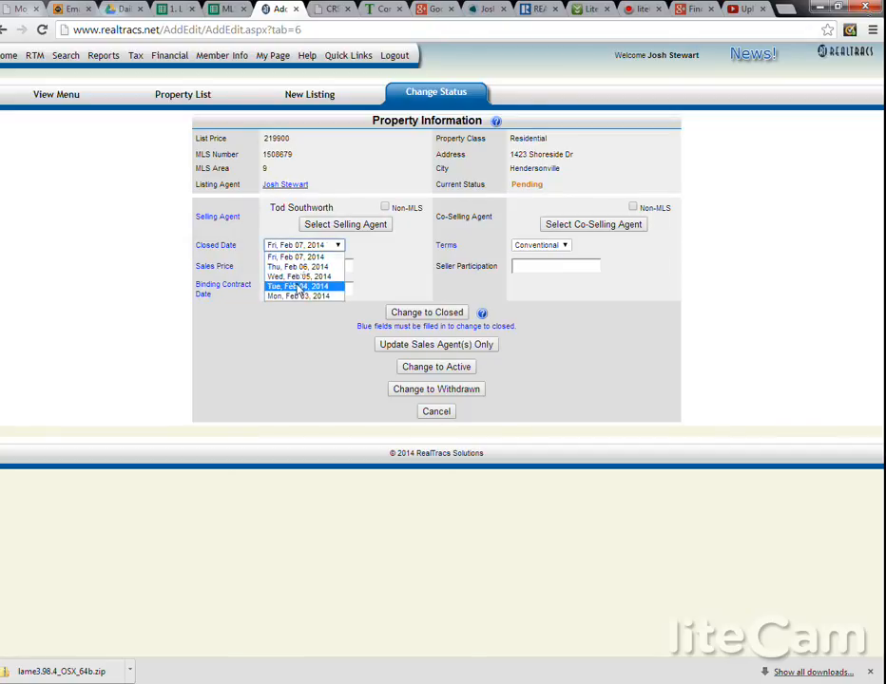
click(298, 287)
click(310, 249)
click(315, 278)
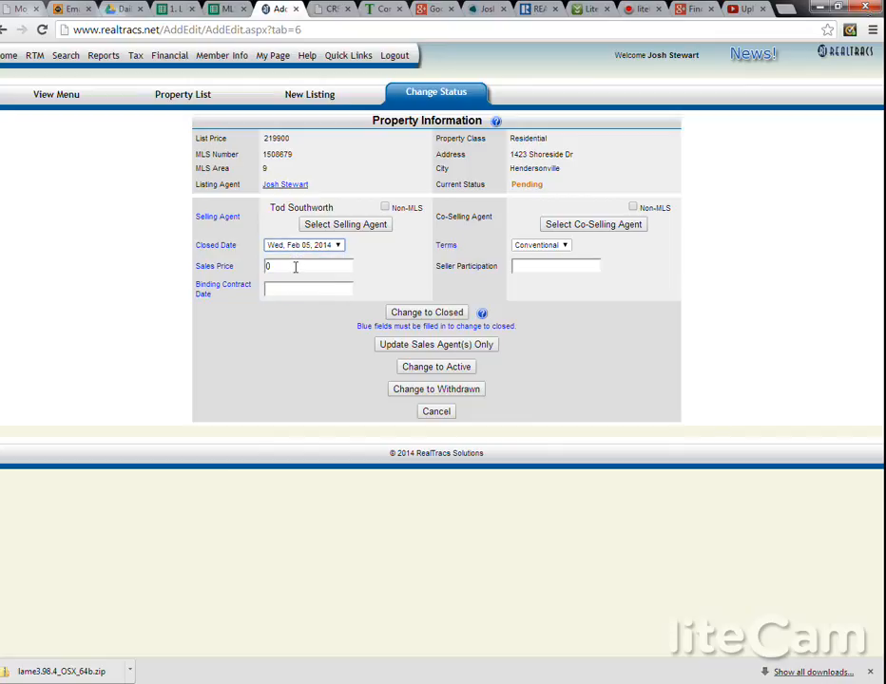
double_click(294, 266)
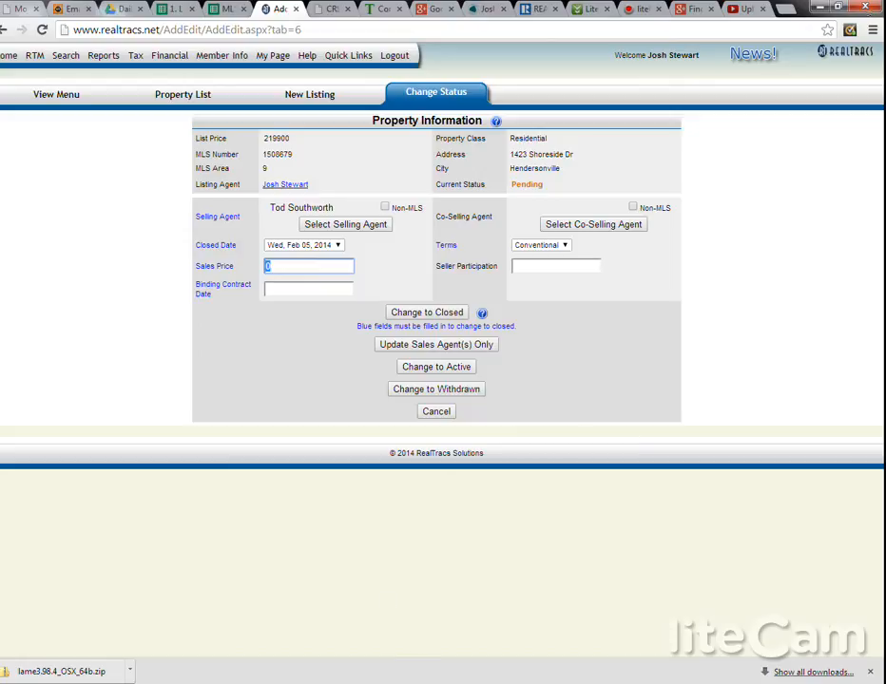
mouse_move(392, 683)
click(446, 642)
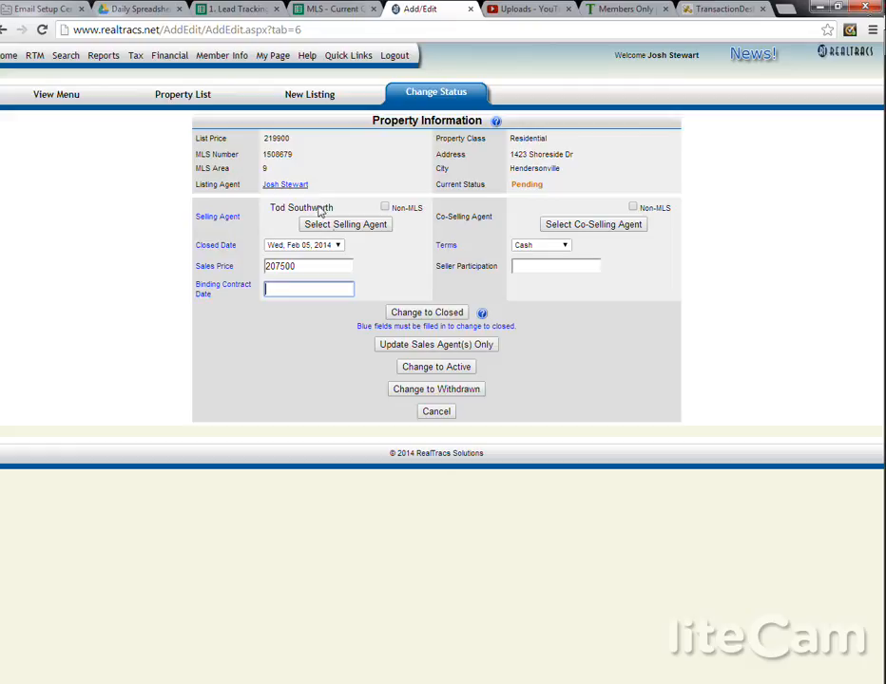
Step: Check the MLS and Lead Tracking spreadsheets for the listing's contract date, reviewing its row on the Active Retail Board sheet
click(333, 9)
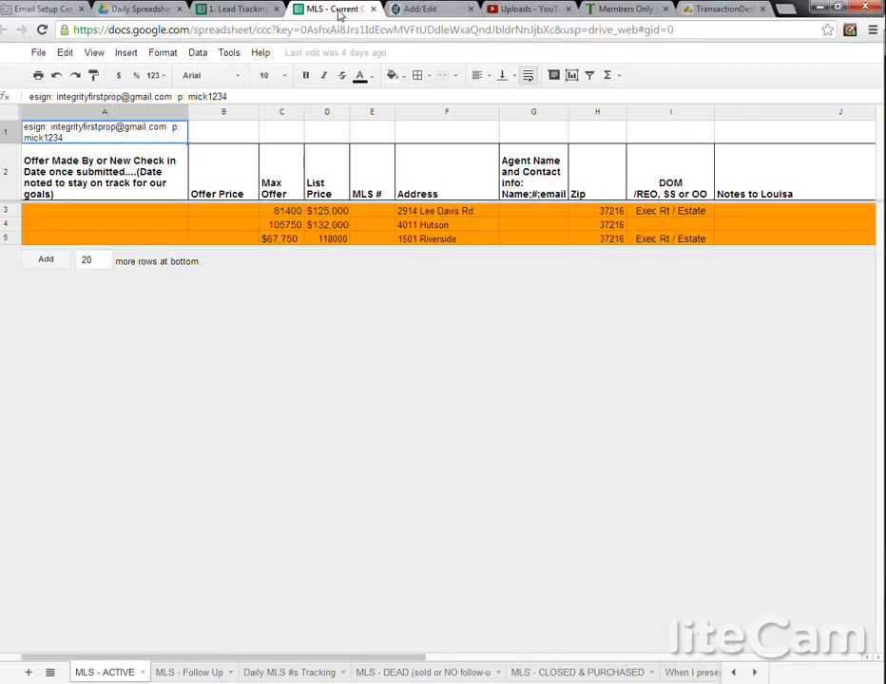
click(238, 9)
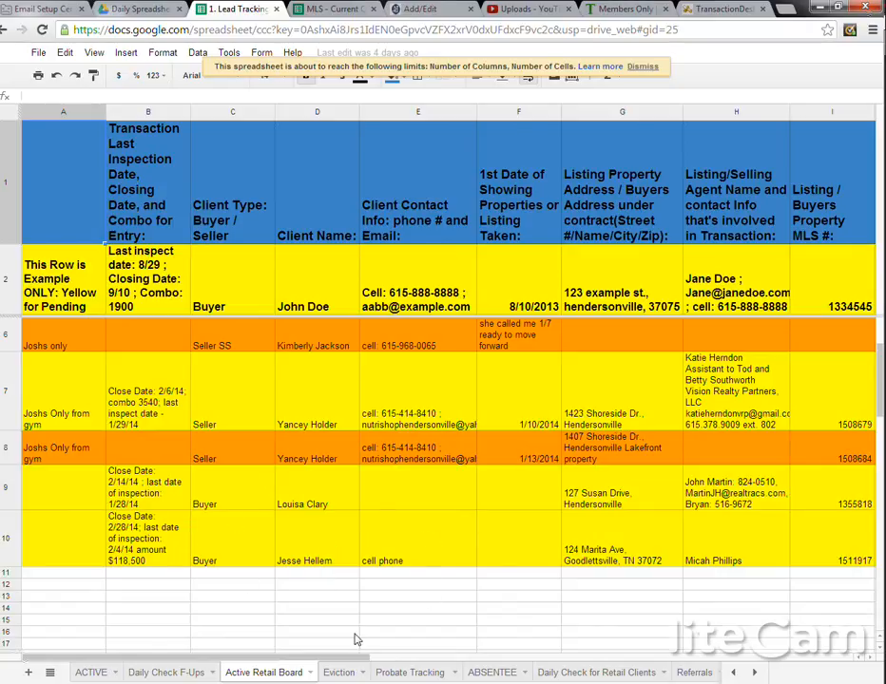
drag(329, 653, 386, 656)
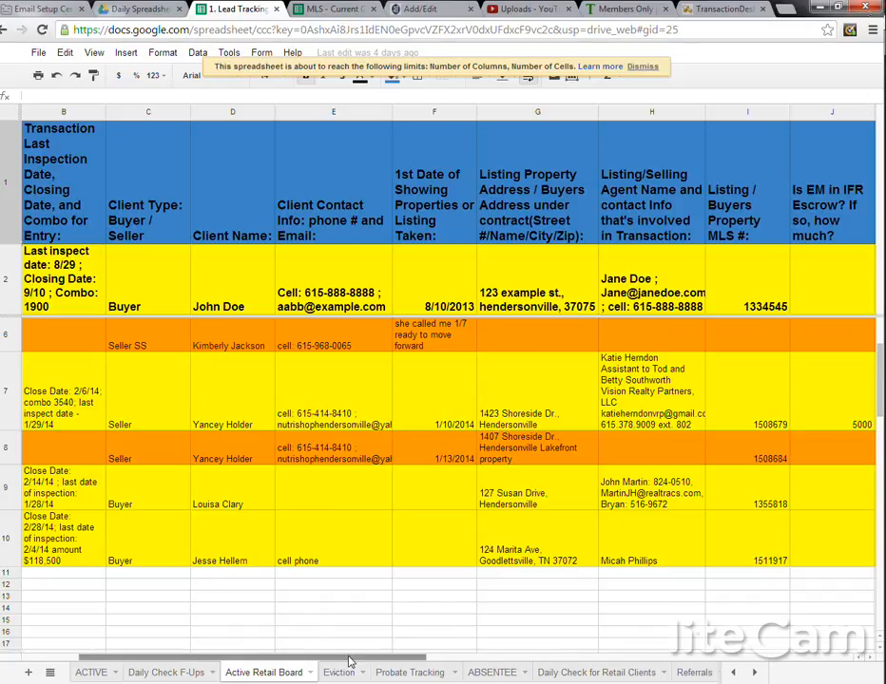
drag(350, 663, 282, 646)
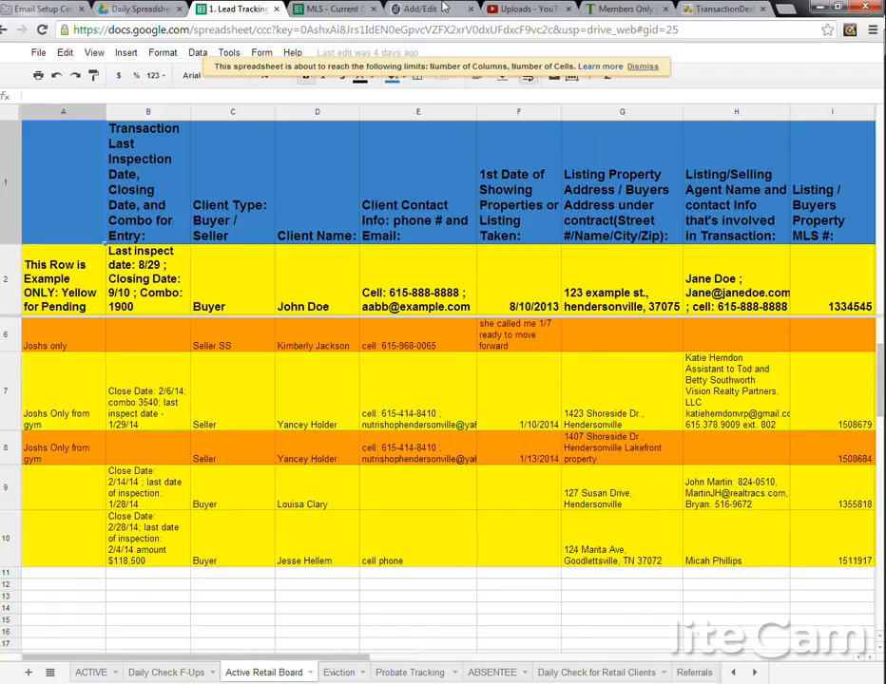
Step: Enter 1/15/2014 as the listing's binding contract date and review the Active Retail Board sheet again
click(443, 8)
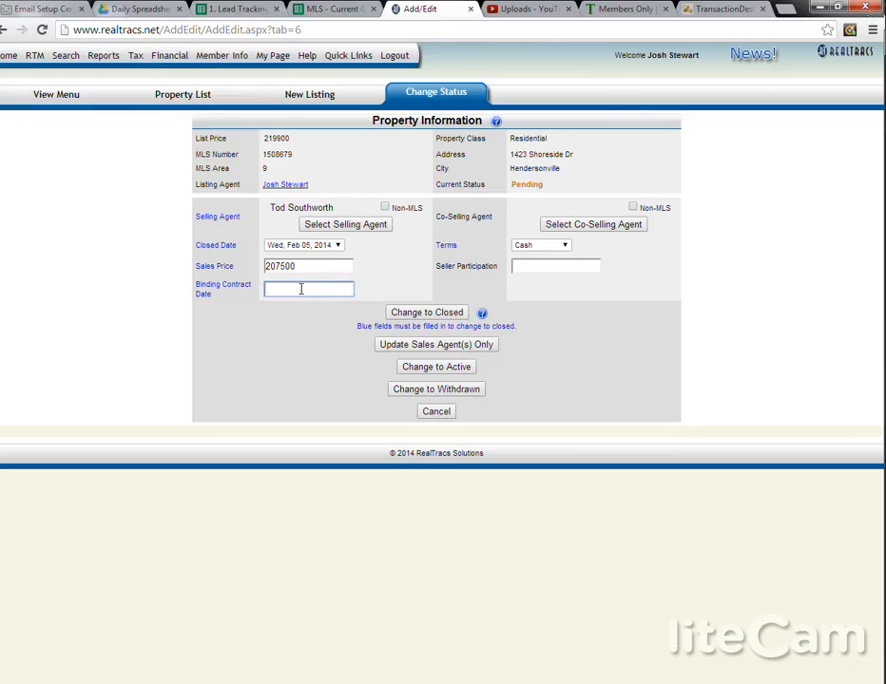
text(1/15/2014)
click(232, 9)
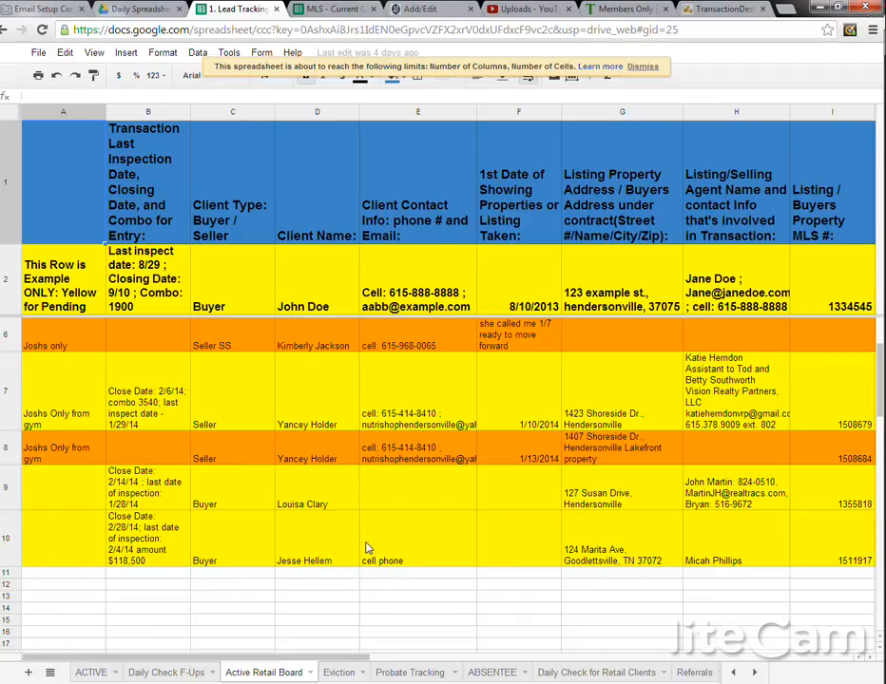
click(413, 9)
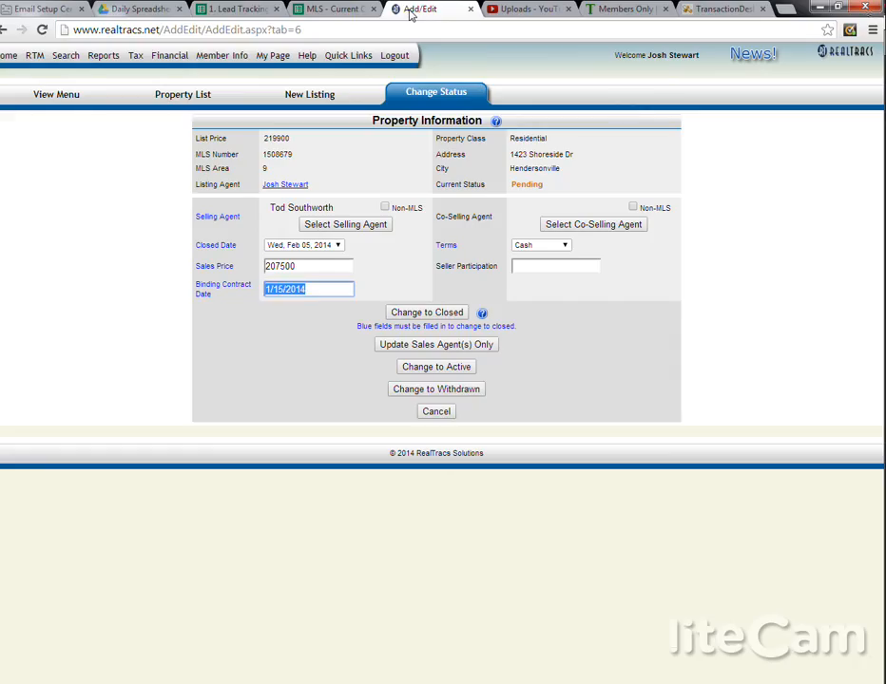
Step: Change the listing's status to Closed, keeping the sales price of 207500
click(424, 313)
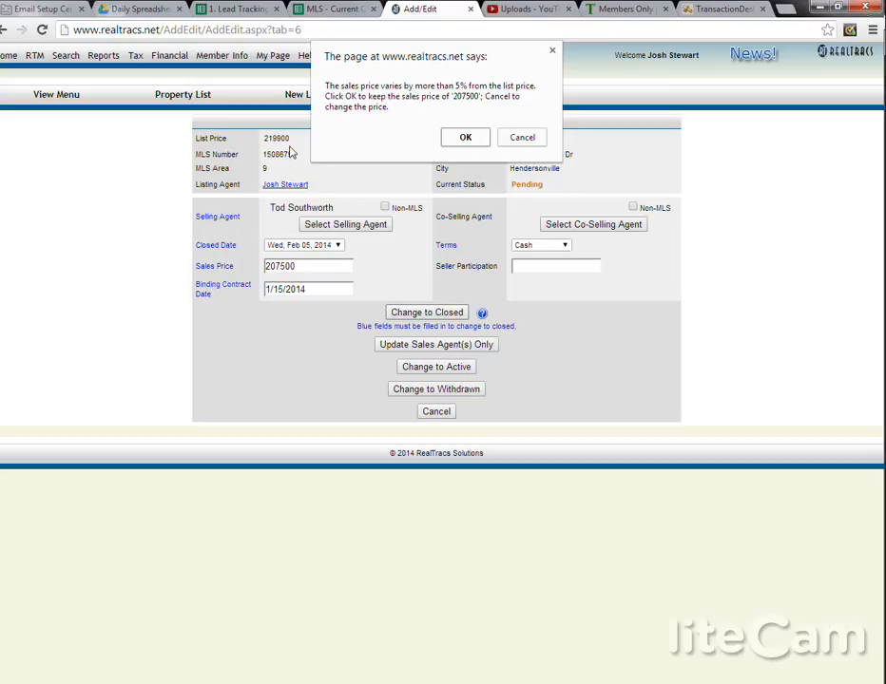
click(463, 138)
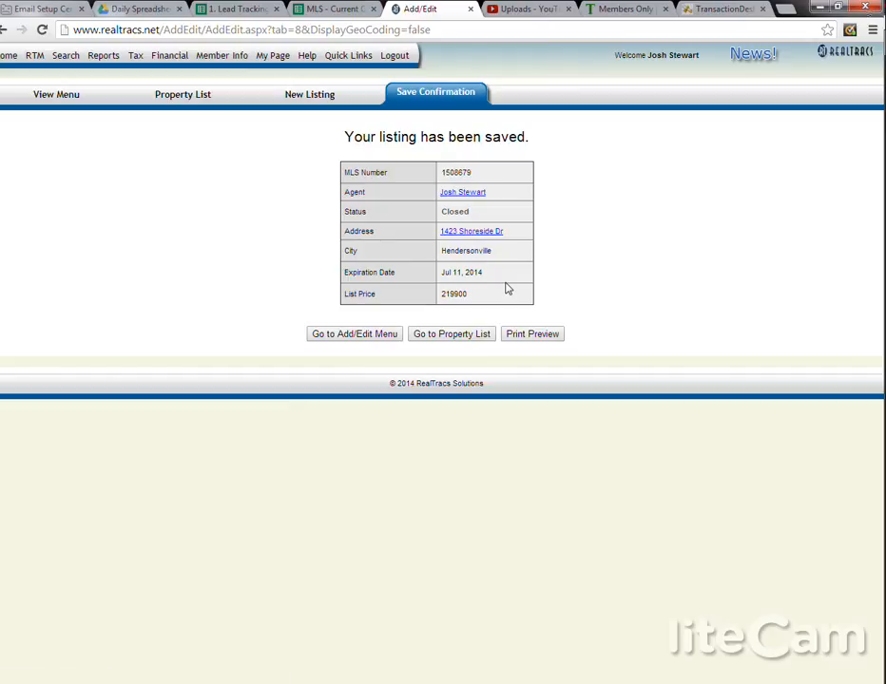
Step: Return to the property list and select the pending $51,000 Antioch listing
click(195, 99)
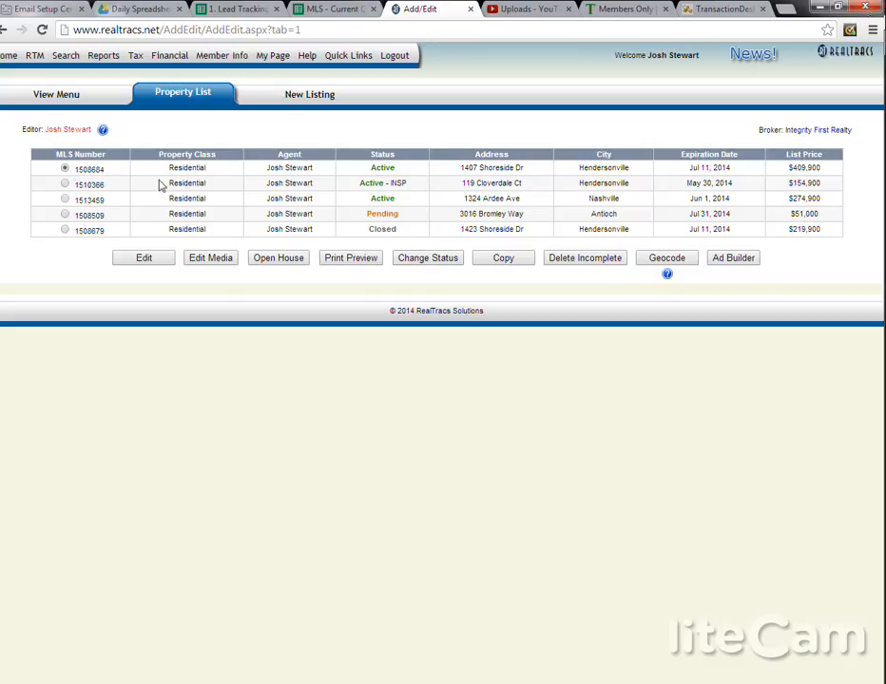
click(64, 214)
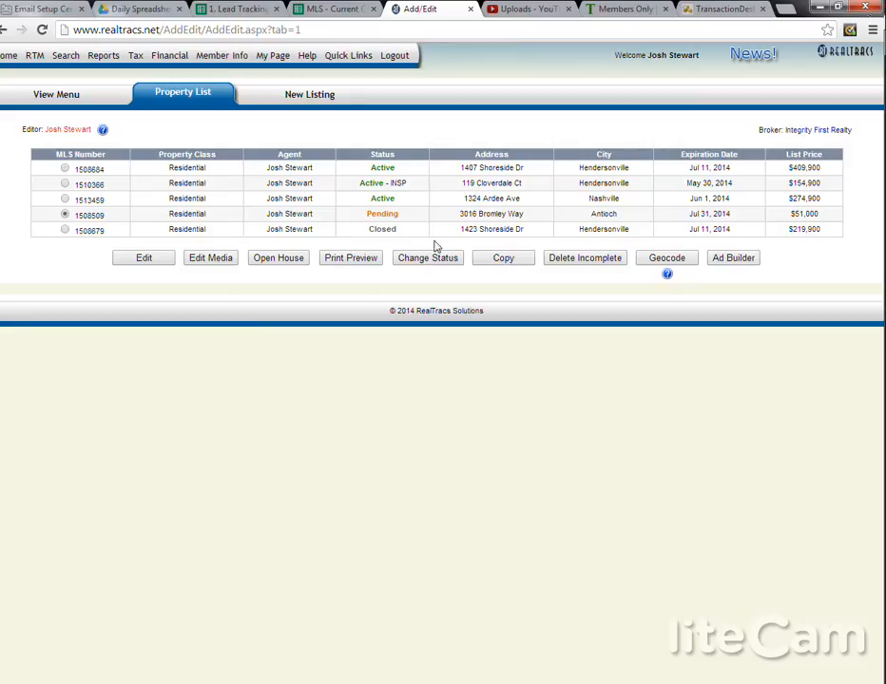